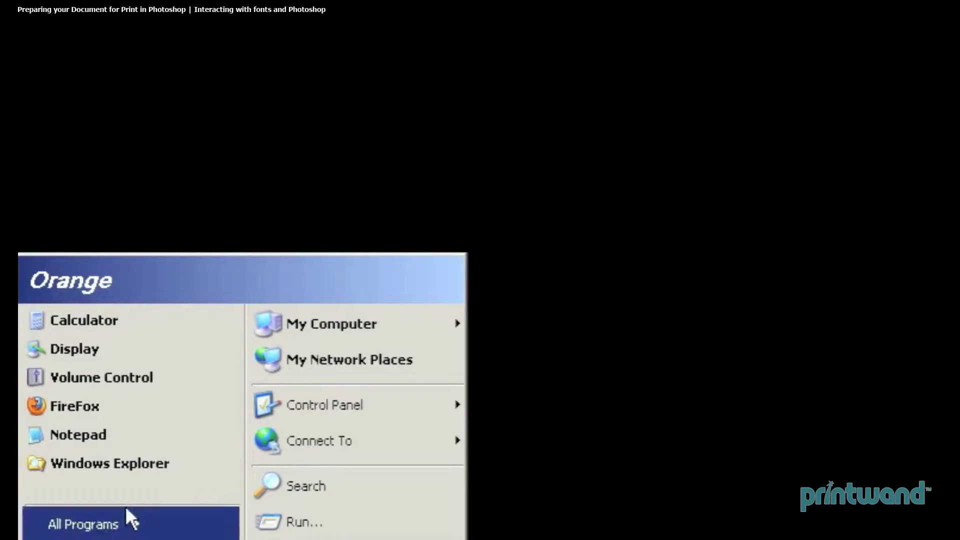
# Browse from Local Disk (C:) into the WINDOWS\Fonts folder to list the installed fonts
pyautogui.moveTo(274, 338)
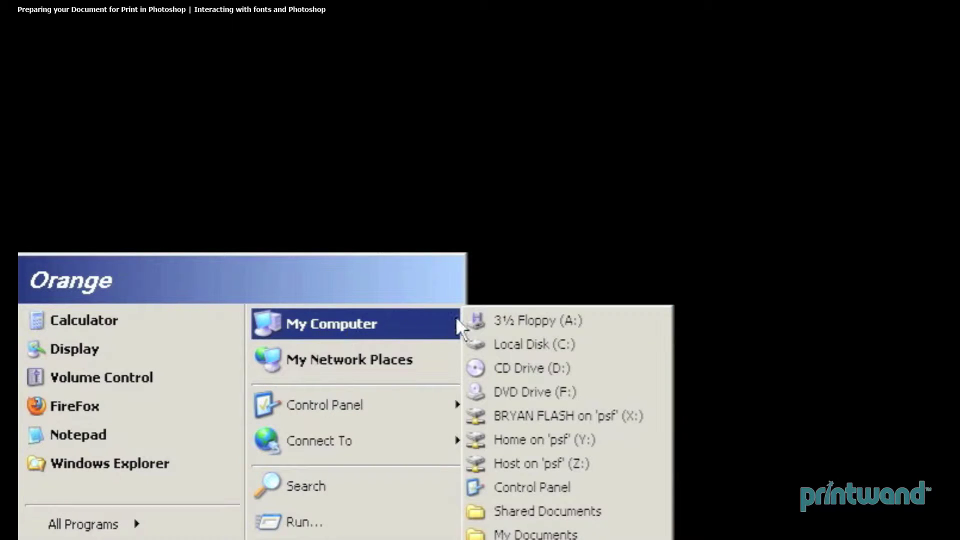
pyautogui.click(499, 346)
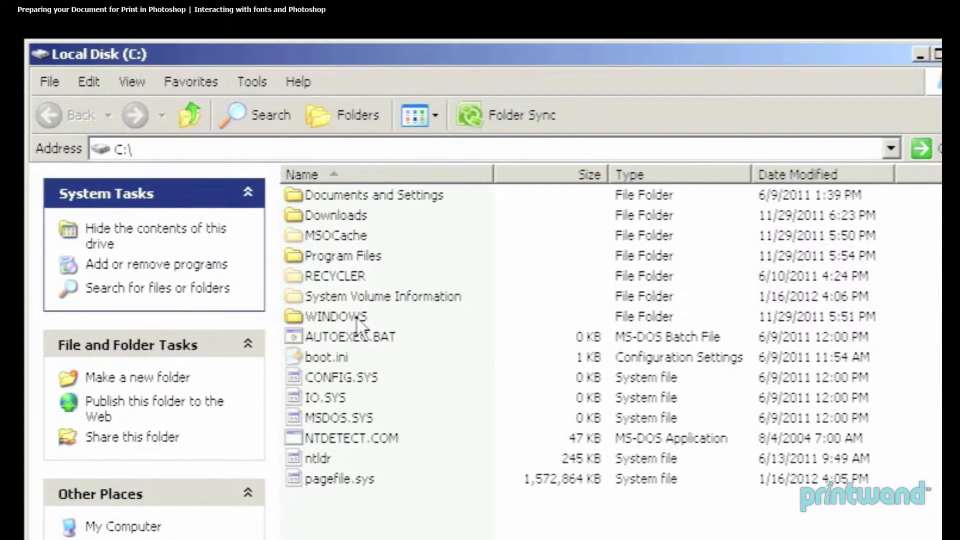
pyautogui.doubleClick(356, 316)
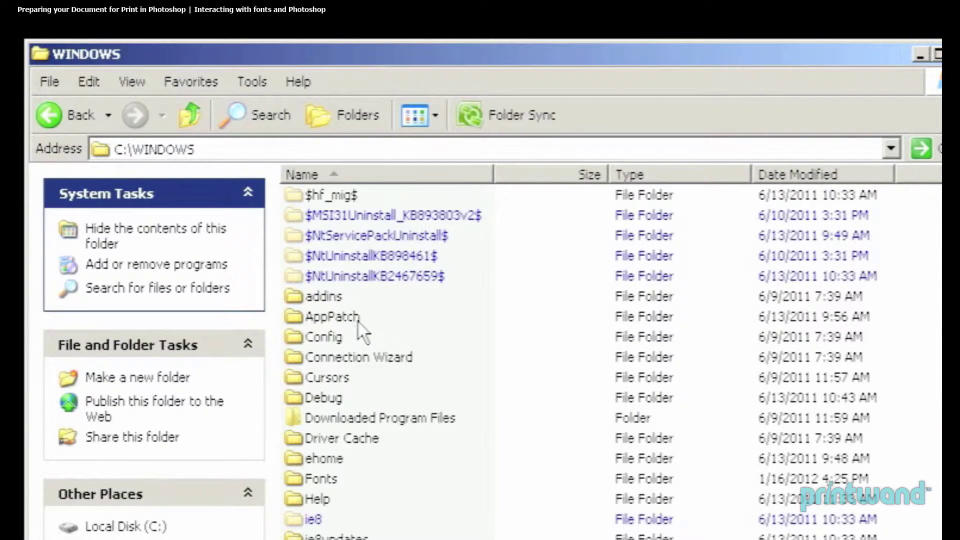
pyautogui.doubleClick(336, 479)
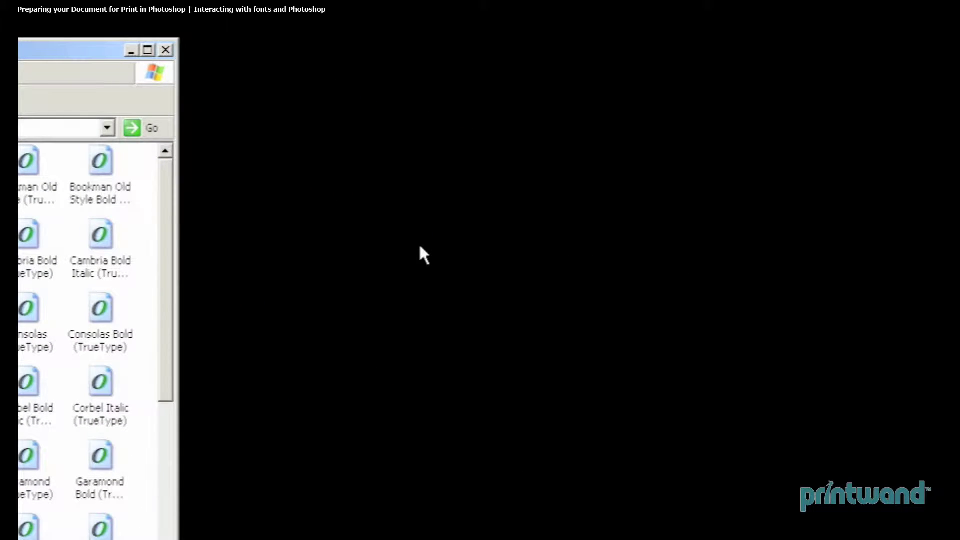
# Create a new desktop folder named 'Fonts to Copy'
pyautogui.rightClick(420, 246)
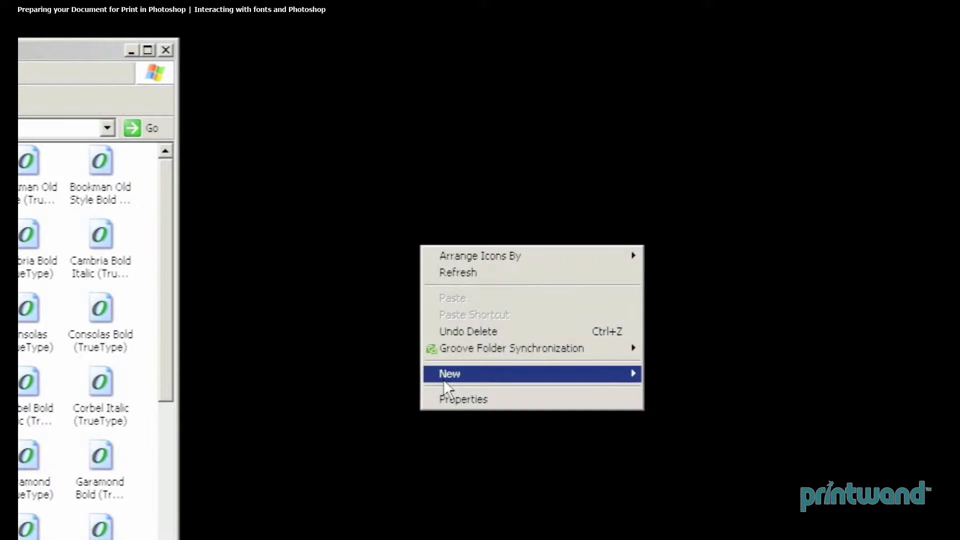
pyautogui.moveTo(448, 386)
pyautogui.click(674, 375)
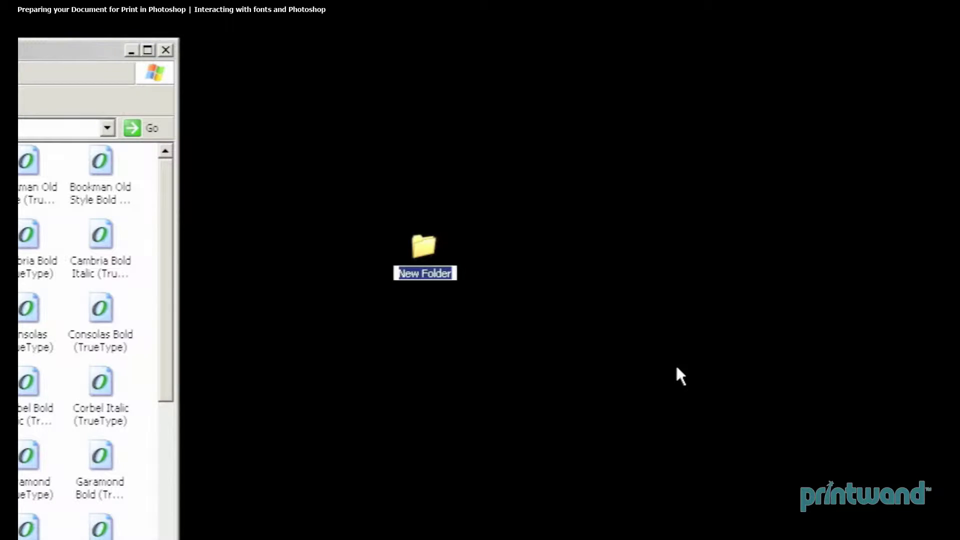
pyautogui.write('Fonts')
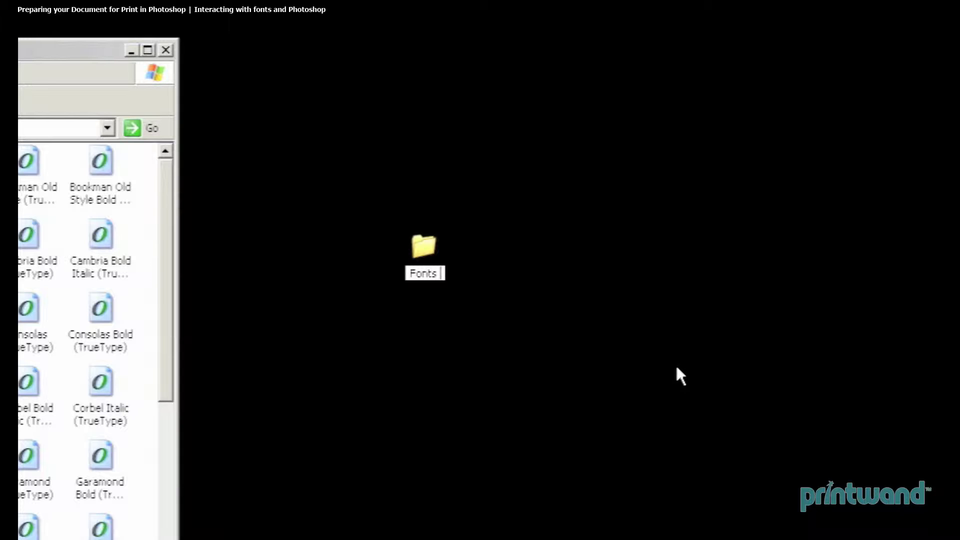
pyautogui.write(' to Copy')
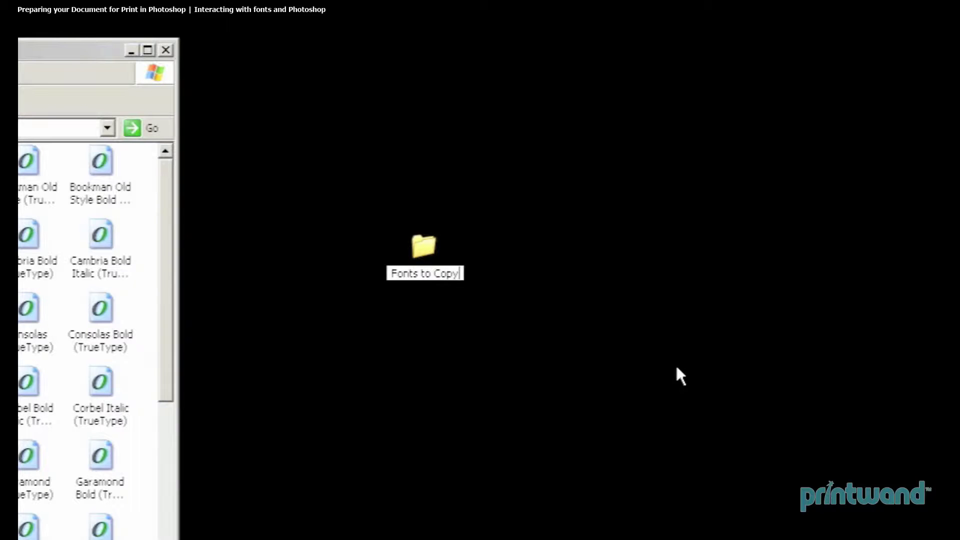
# Copy the Arial Black font file into Fonts to Copy, then switch to the Mac
pyautogui.doubleClick(429, 252)
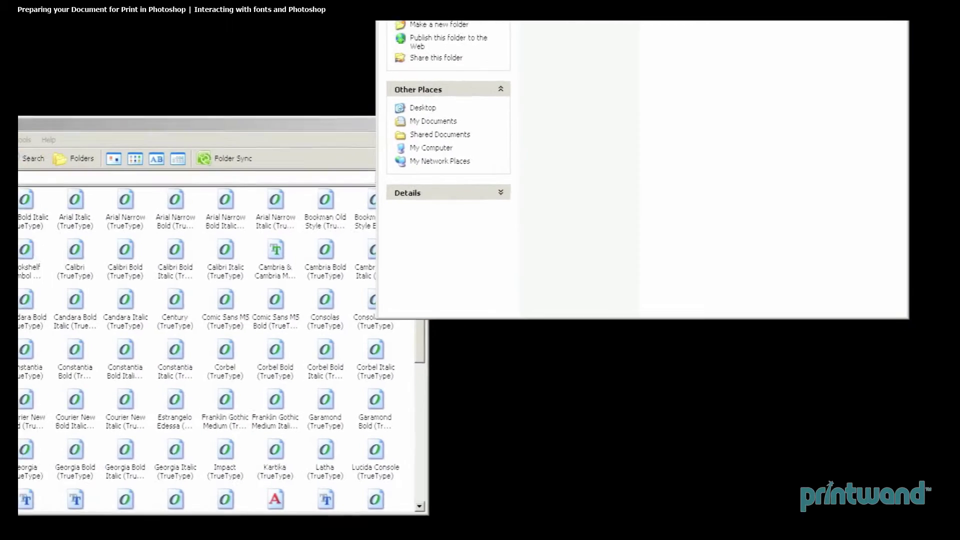
pyautogui.click(205, 225)
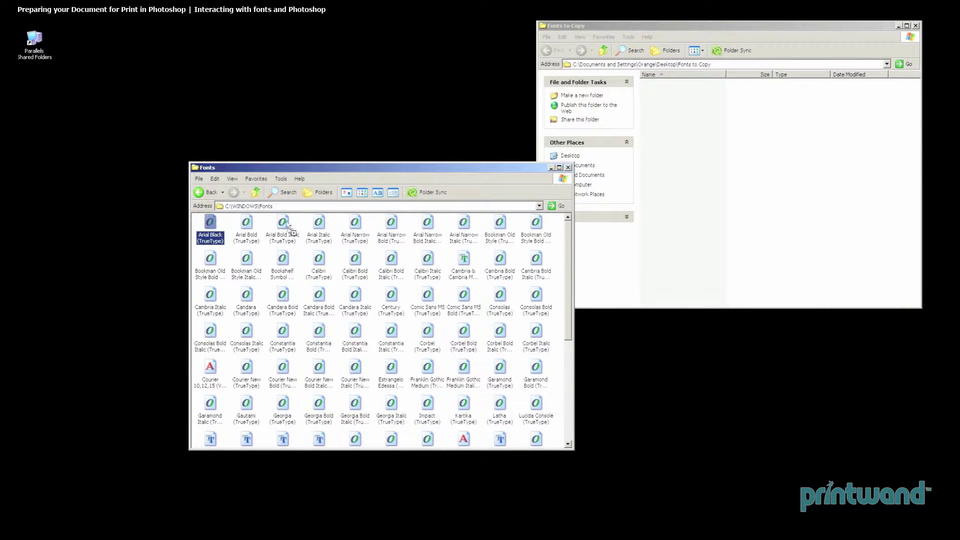
pyautogui.moveTo(292, 229); pyautogui.dragTo(677, 207)
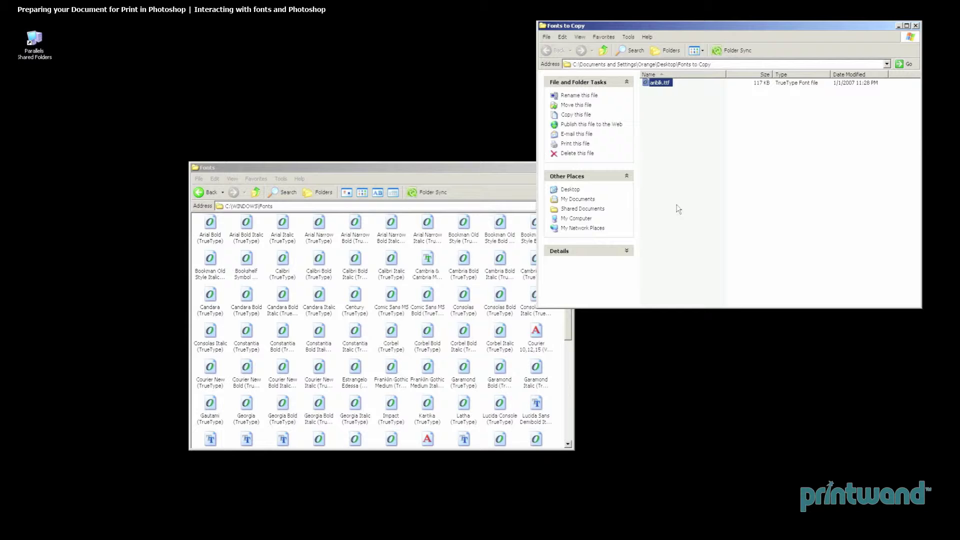
pyautogui.click(678, 208)
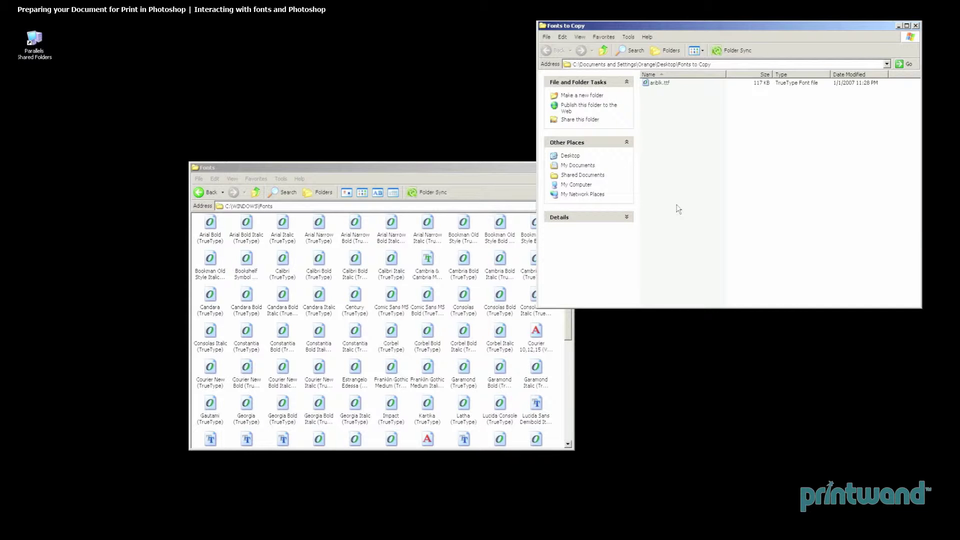
pyautogui.press('ctrl+super+f')
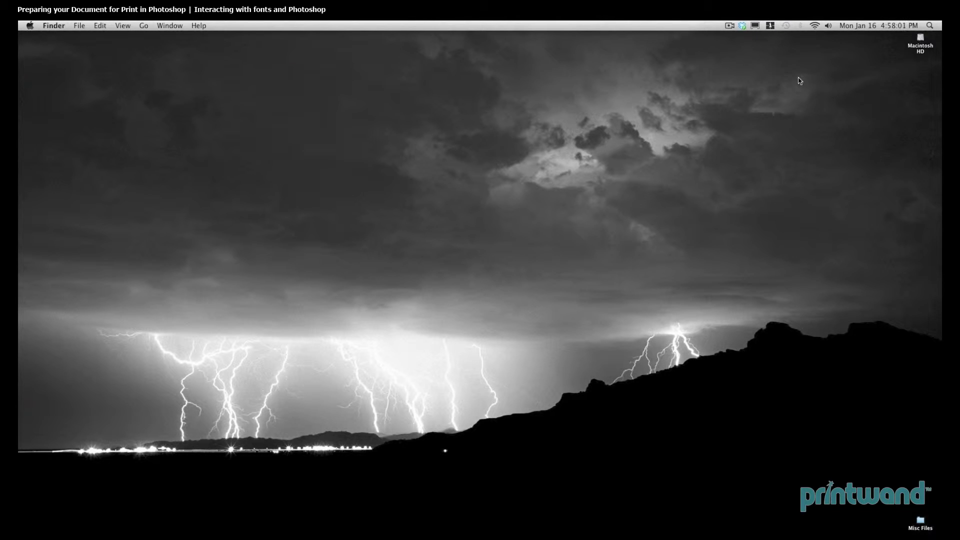
# In Finder, go from Macintosh HD into Library, then into its Fonts folder
pyautogui.doubleClick(921, 40)
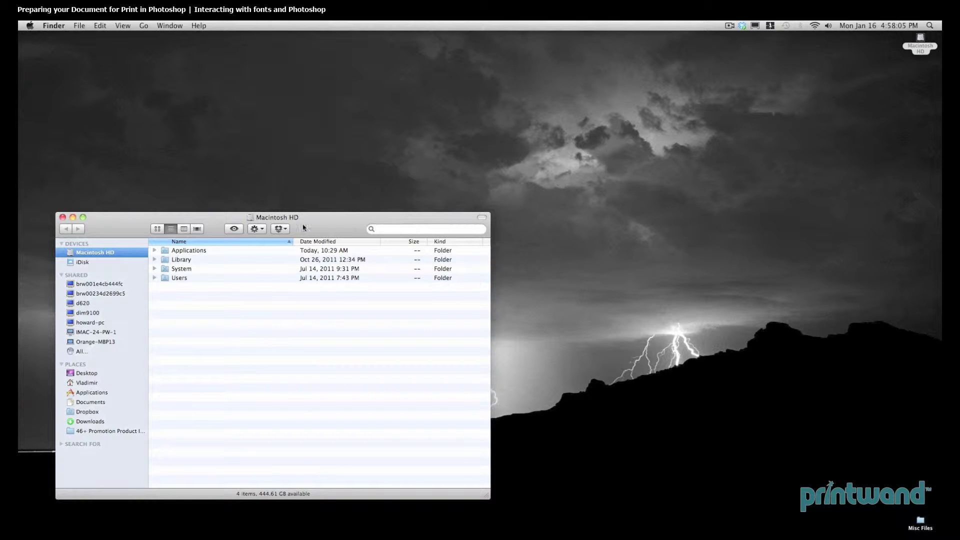
pyautogui.doubleClick(205, 262)
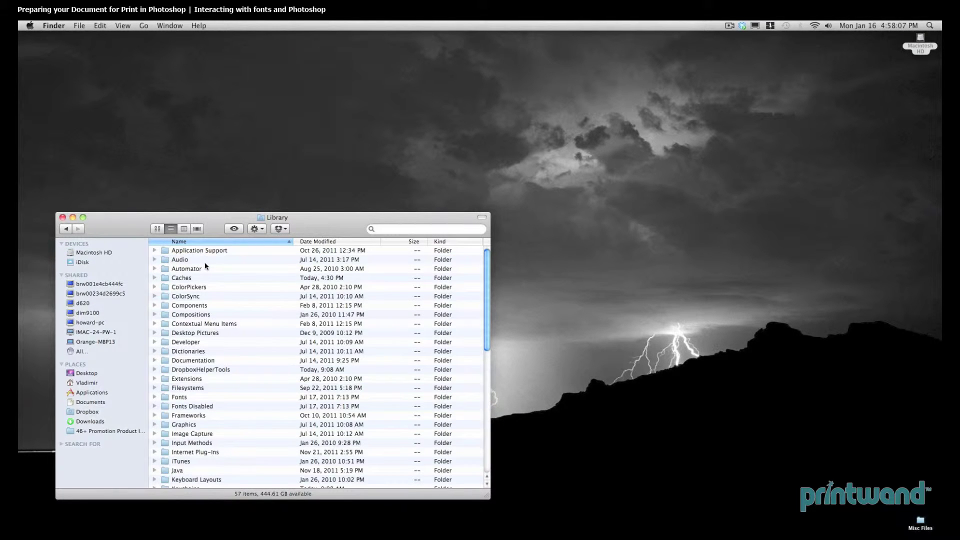
pyautogui.click(201, 397)
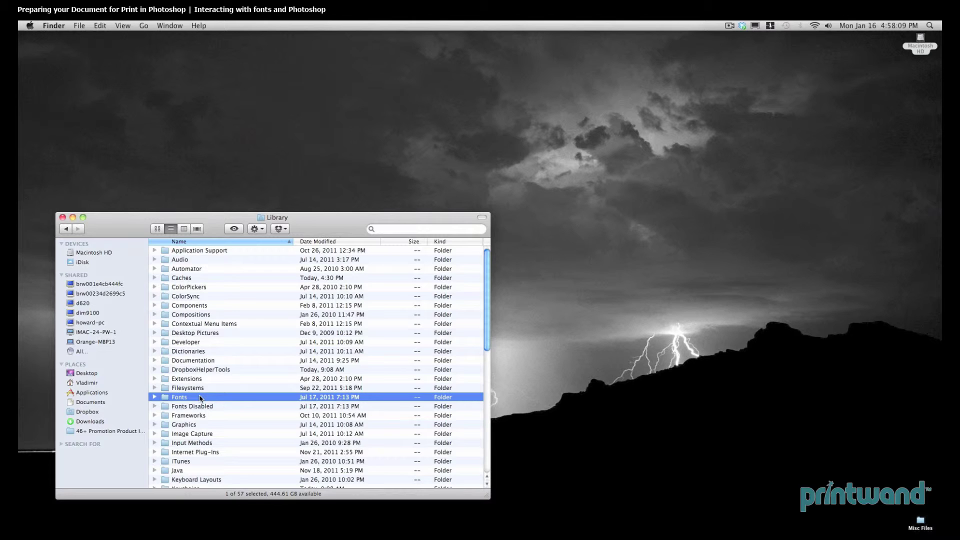
pyautogui.doubleClick(200, 398)
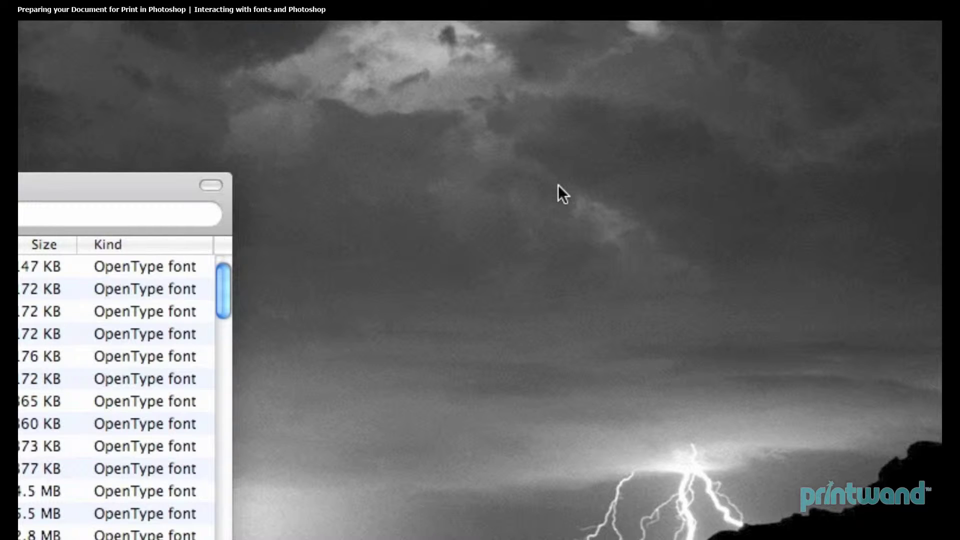
# Create a new desktop folder named 'fonts'
pyautogui.rightClick(564, 187)
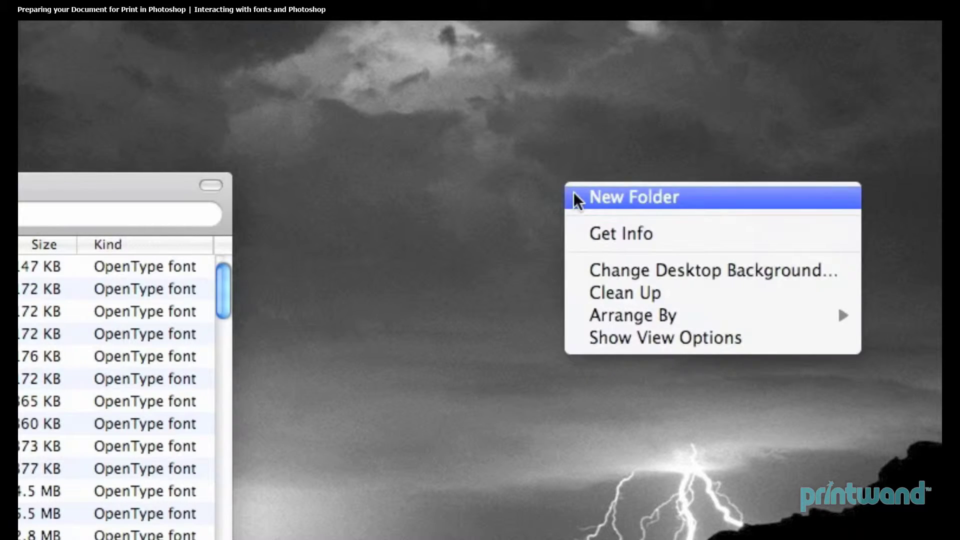
pyautogui.click(574, 196)
pyautogui.write('fonts')
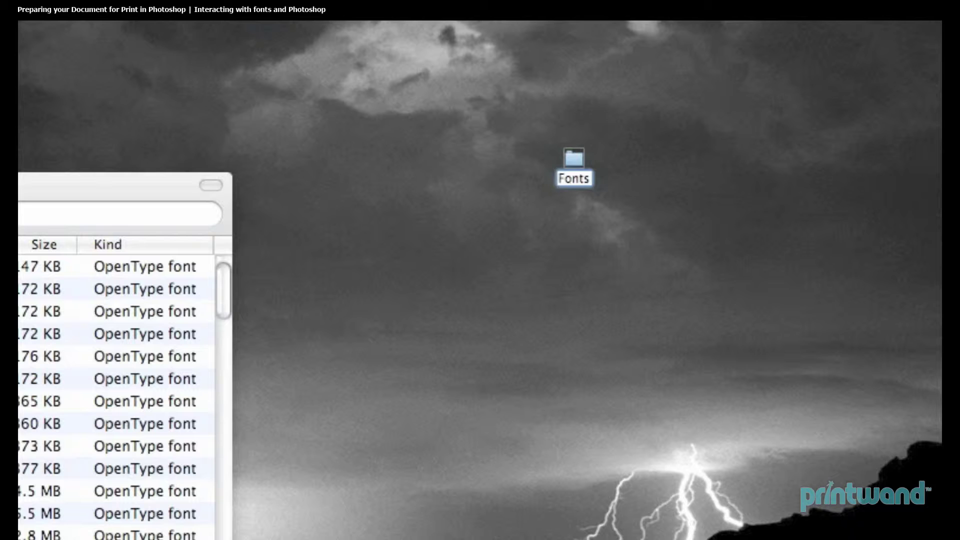
pyautogui.press('Return')
pyautogui.click(658, 136)
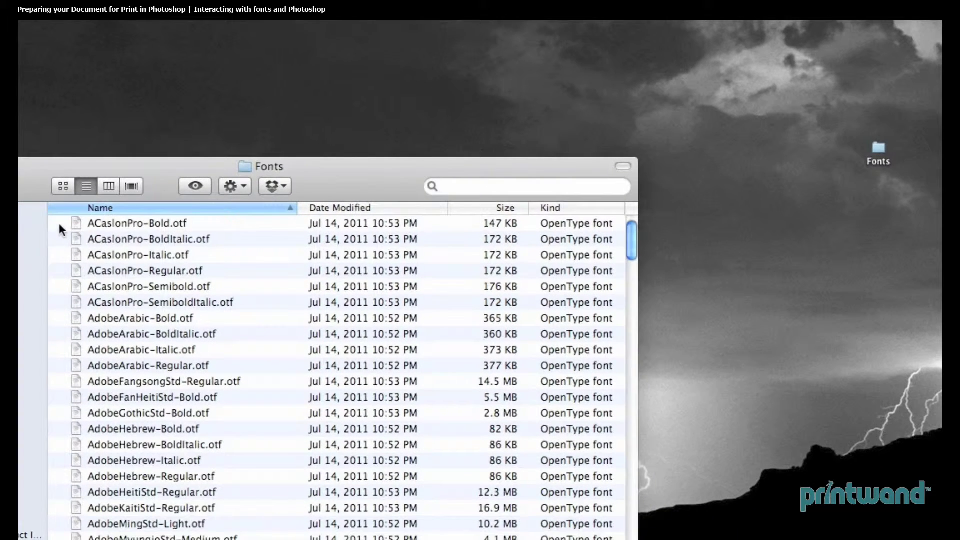
# Copy the six ACaslonPro font files and paste them into the new Fonts folder
pyautogui.moveTo(0, 237); pyautogui.dragTo(0, 282)
pyautogui.moveTo(114, 260); pyautogui.dragTo(120, 302)
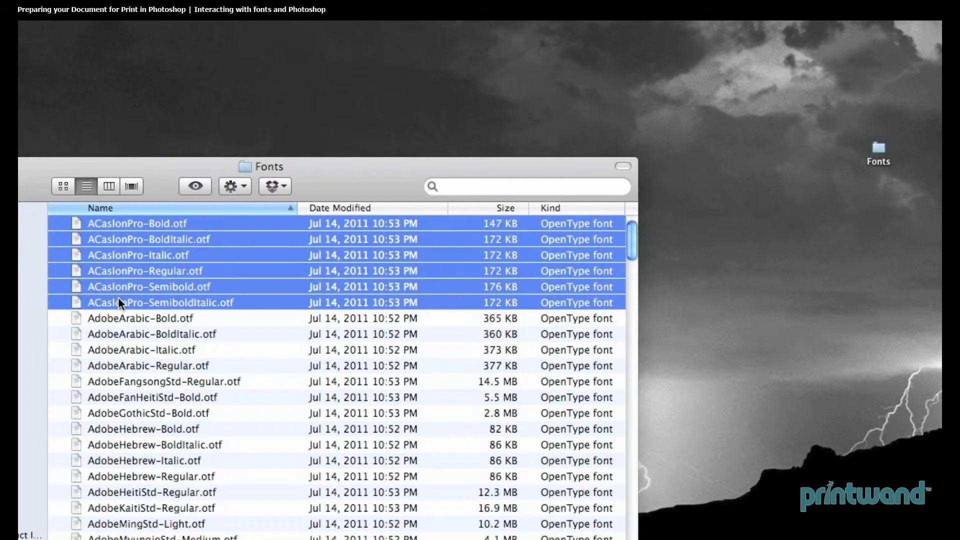
pyautogui.rightClick(122, 304)
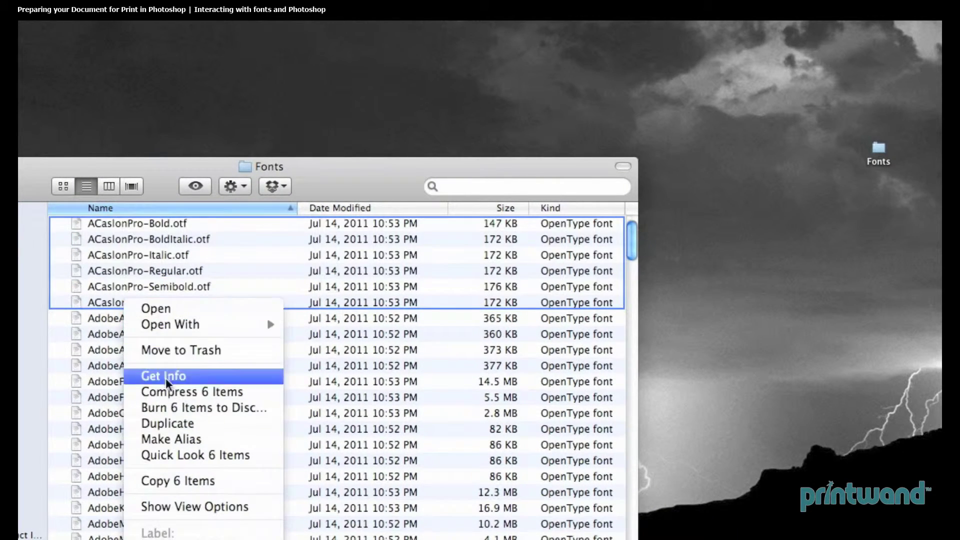
pyautogui.click(169, 482)
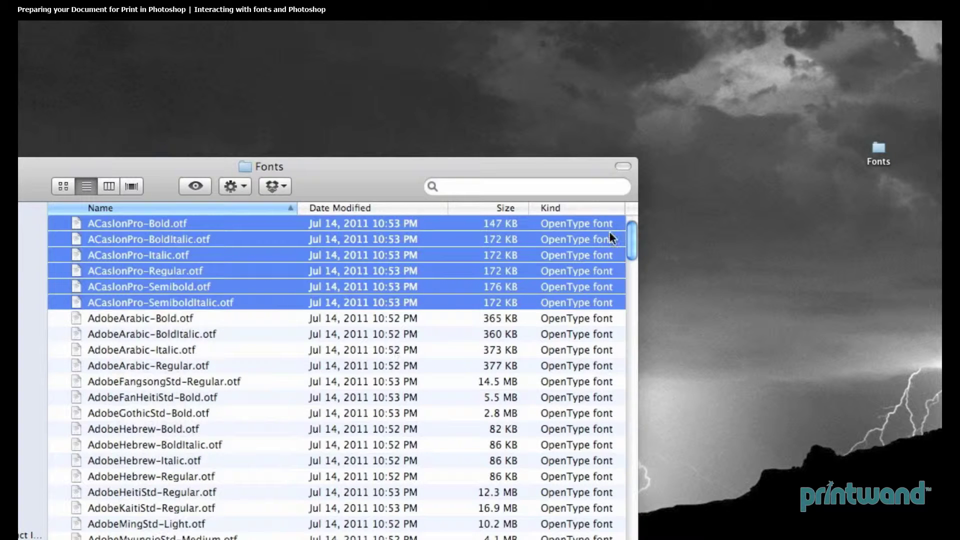
pyautogui.doubleClick(878, 156)
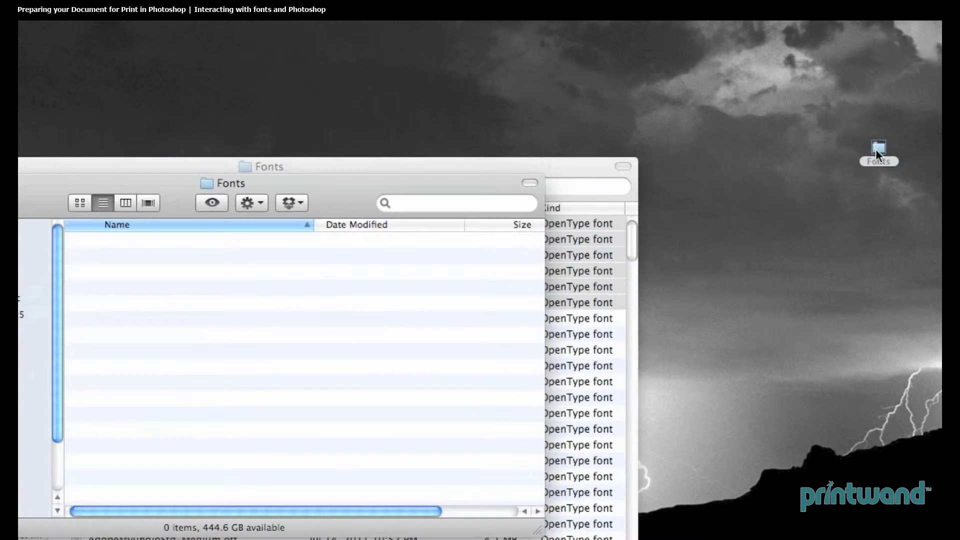
pyautogui.rightClick(155, 268)
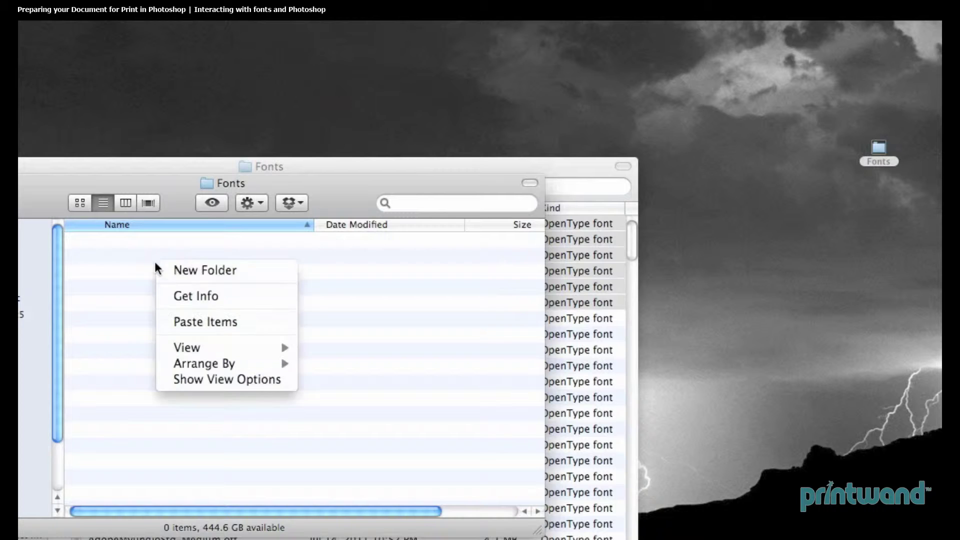
pyautogui.click(198, 322)
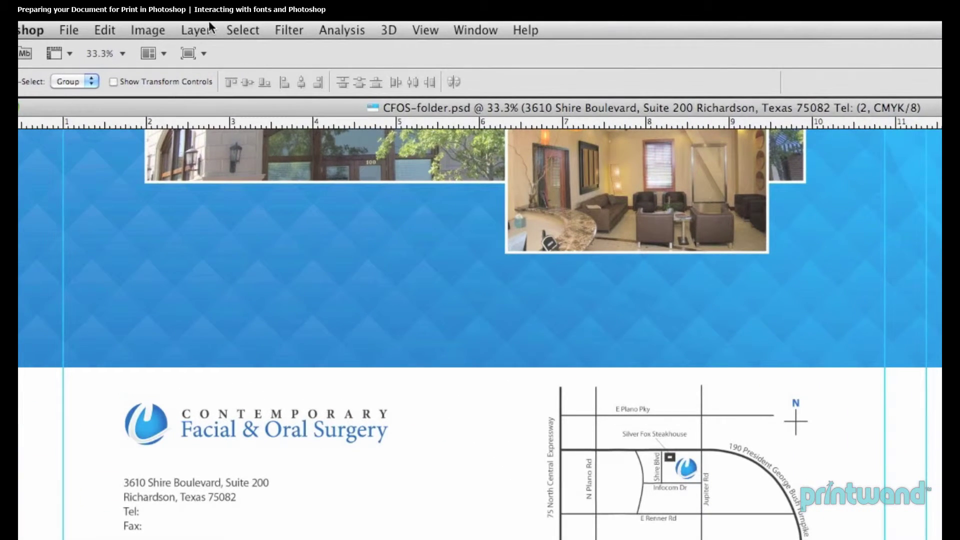
# Rasterize the address type layer with Layer > Rasterize > Type
pyautogui.click(206, 31)
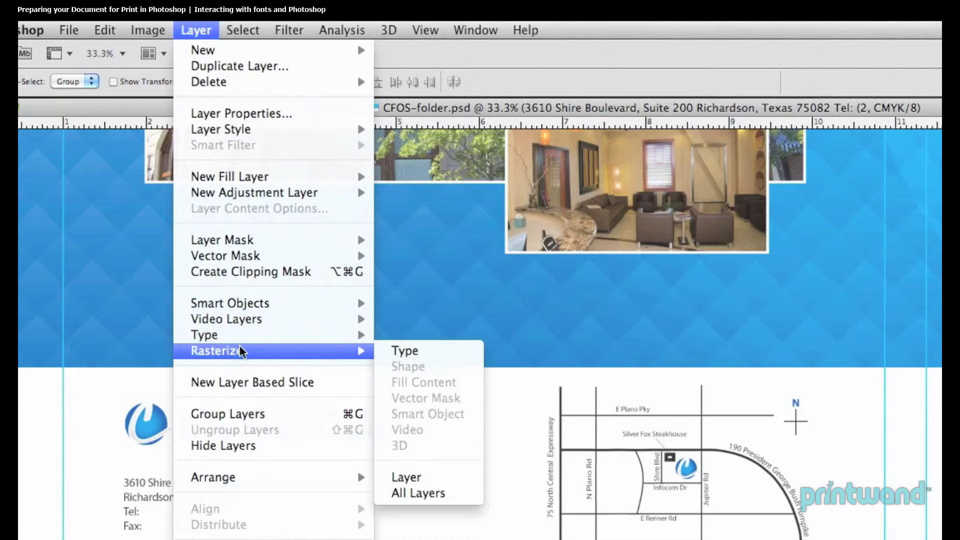
pyautogui.click(393, 352)
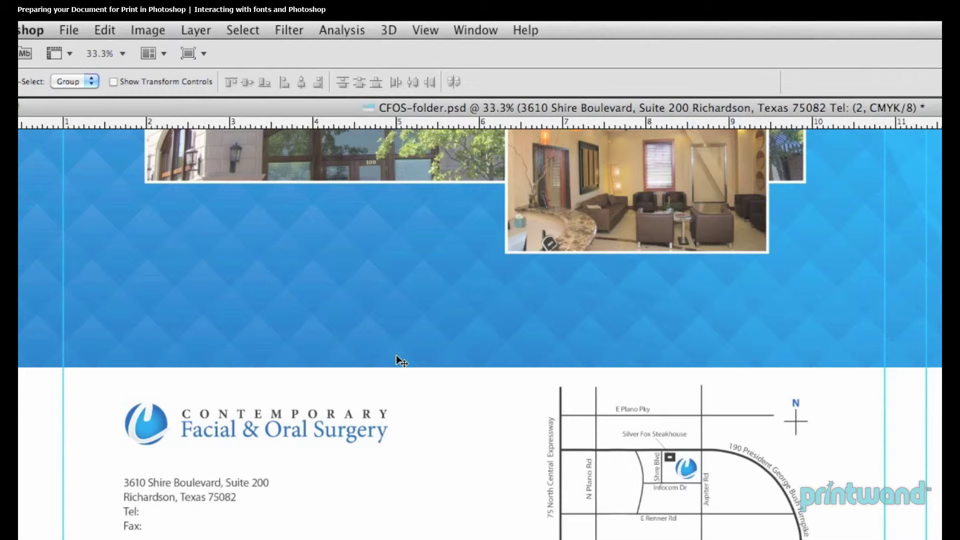